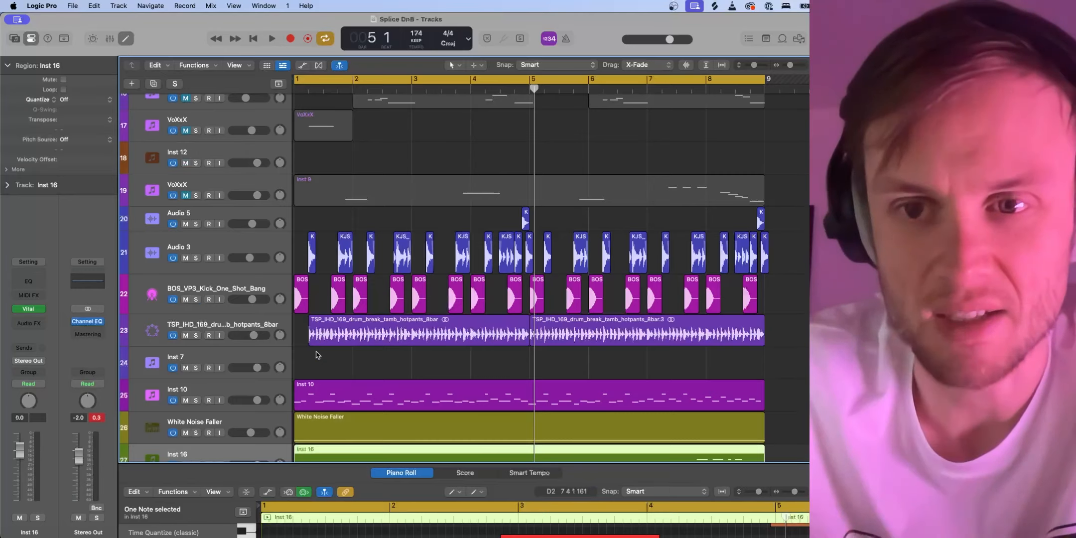
# Step: Look through the project's tracks from Graveyard down to Gigantic Edgy Lead and play back part of the arrangement
pyautogui.scroll(6, 377, 354)
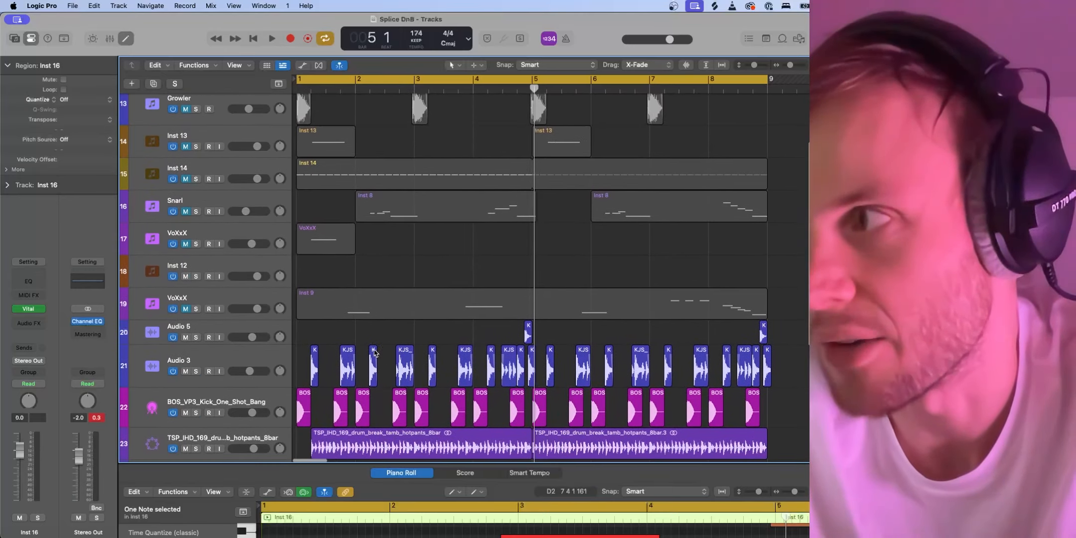
pyautogui.scroll(-10, 377, 354)
pyautogui.scroll(4, 376, 353)
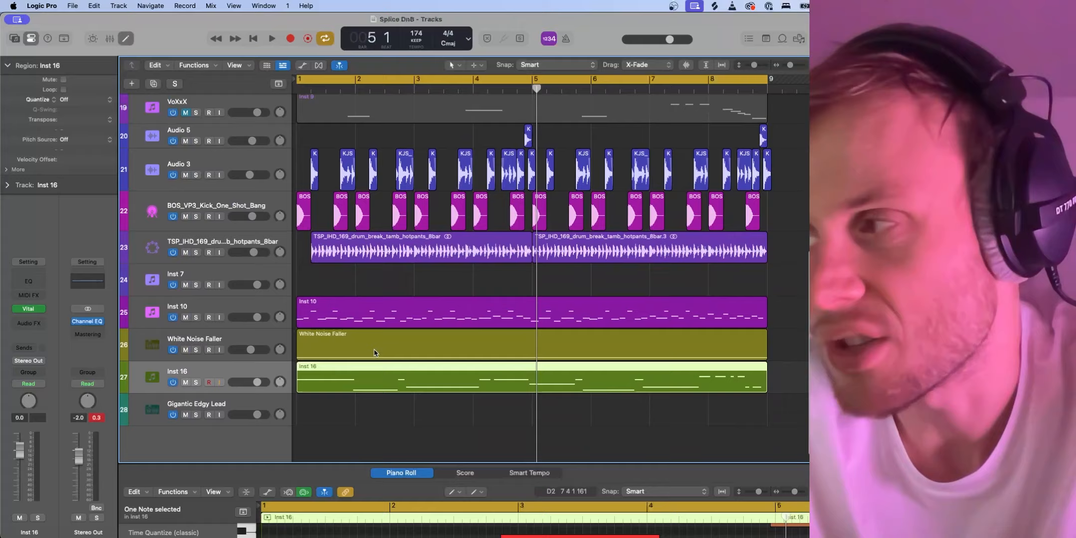
pyautogui.scroll(9, 375, 352)
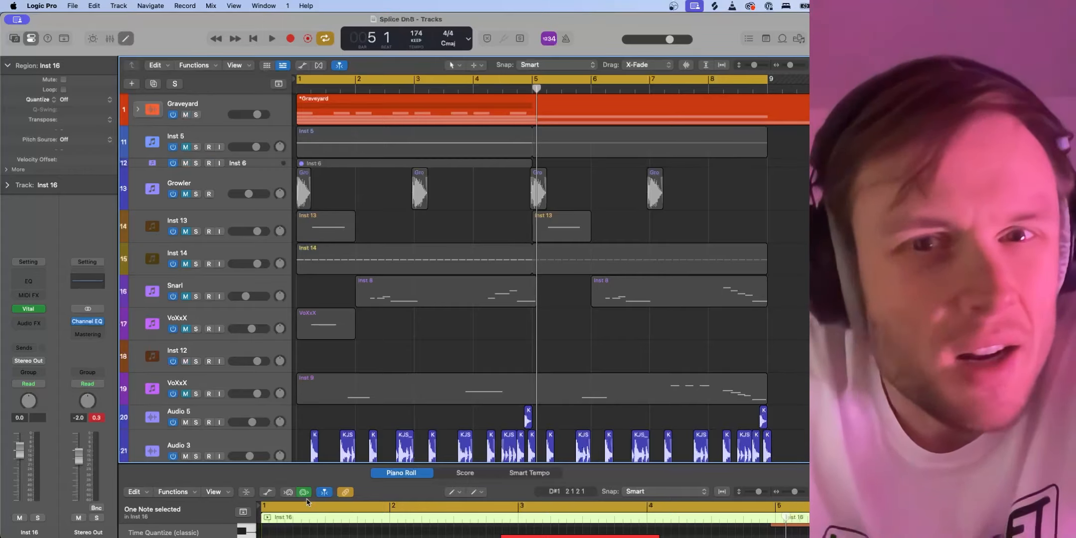
pyautogui.scroll(-10, 307, 404)
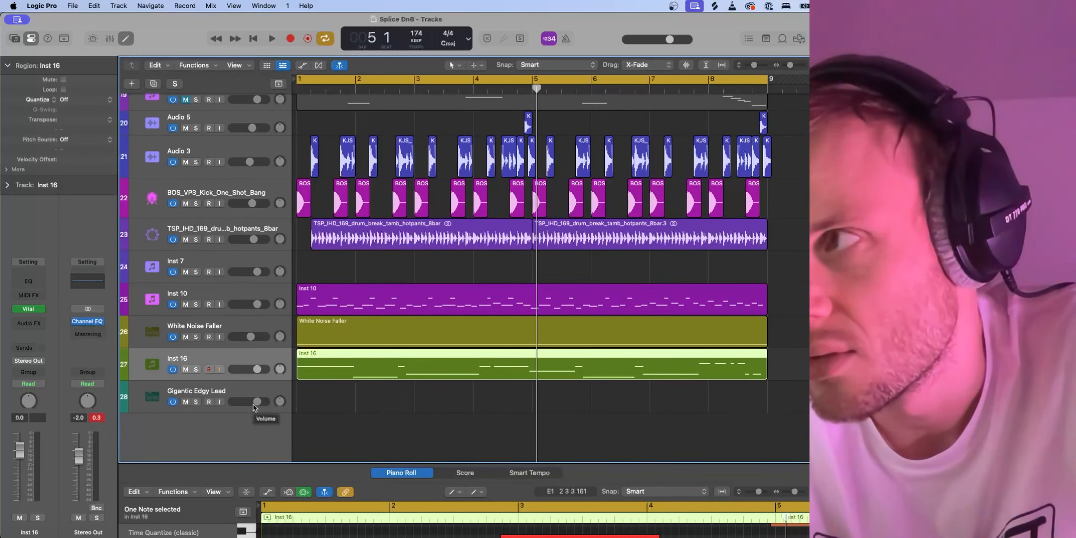
pyautogui.press('space')
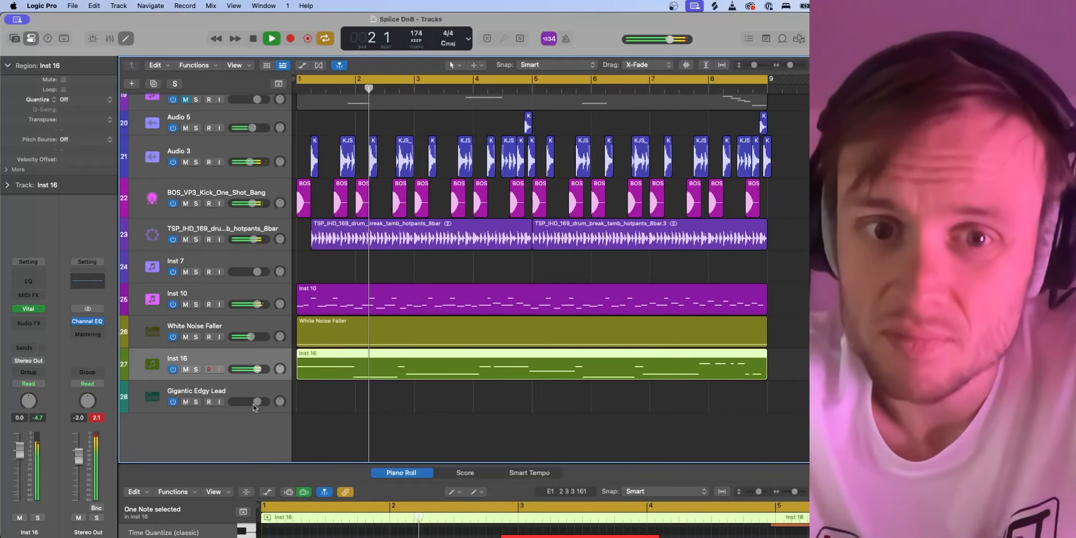
pyautogui.press('space')
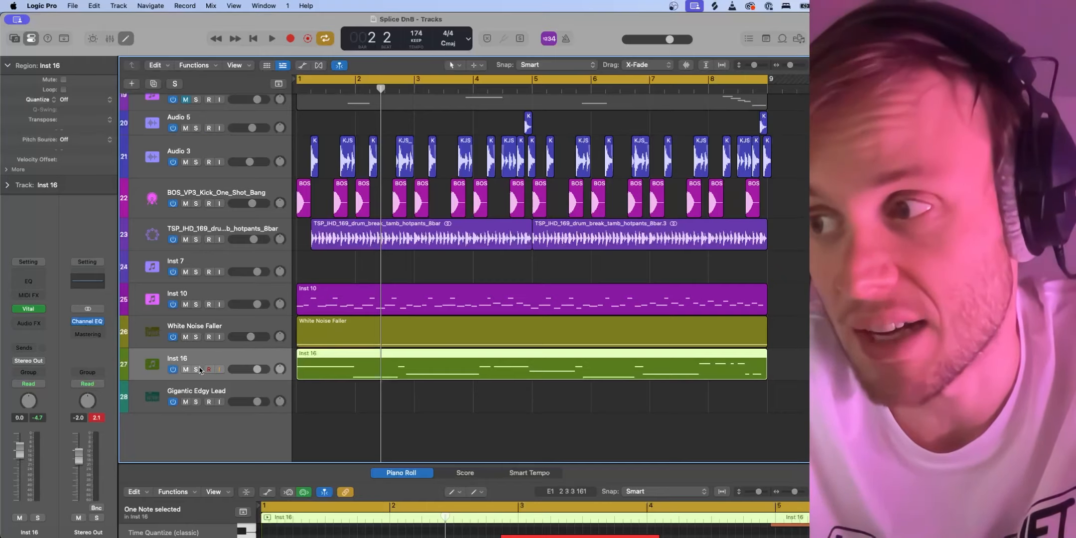
# Step: Solo the Inst 16 track, listen to it on its own, and open its Vital synth
pyautogui.click(196, 369)
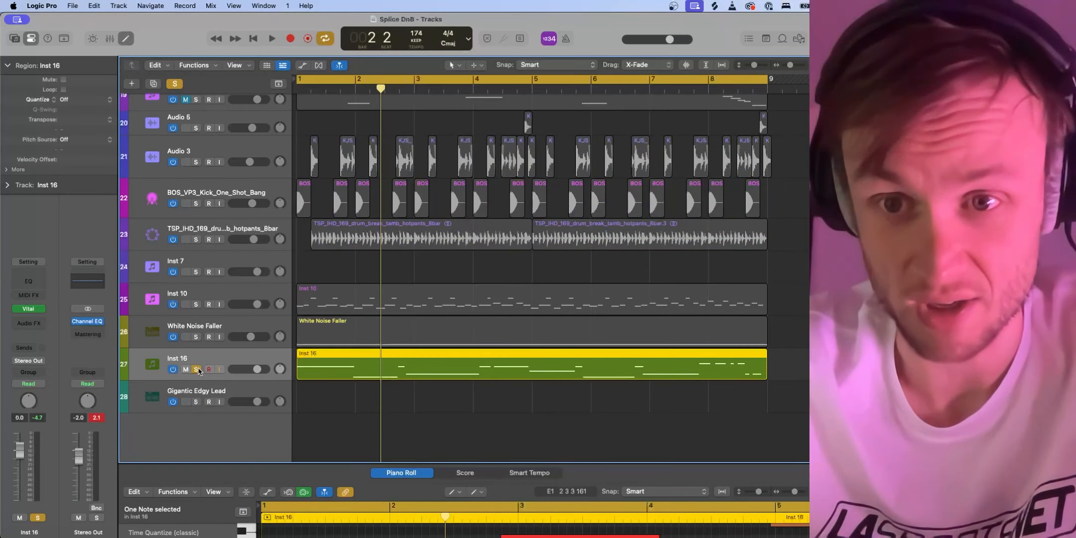
pyautogui.press('space')
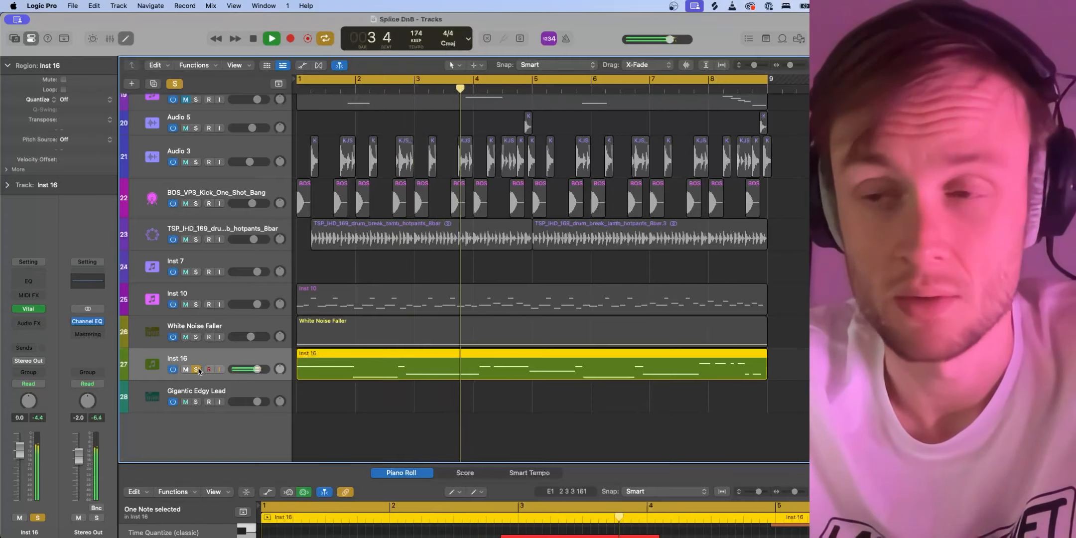
pyautogui.click(30, 309)
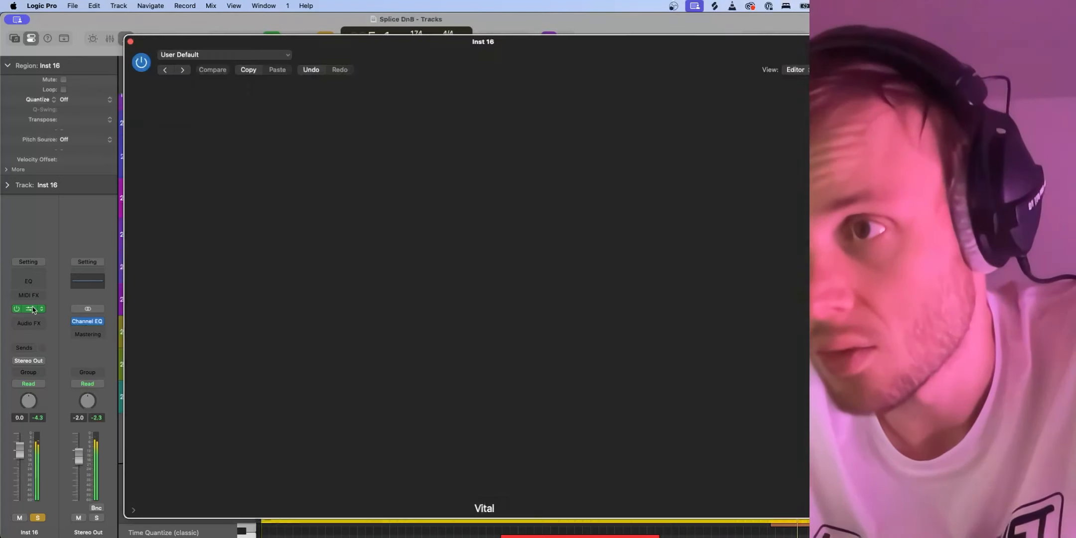
pyautogui.moveTo(507, 56); pyautogui.dragTo(442, 48)
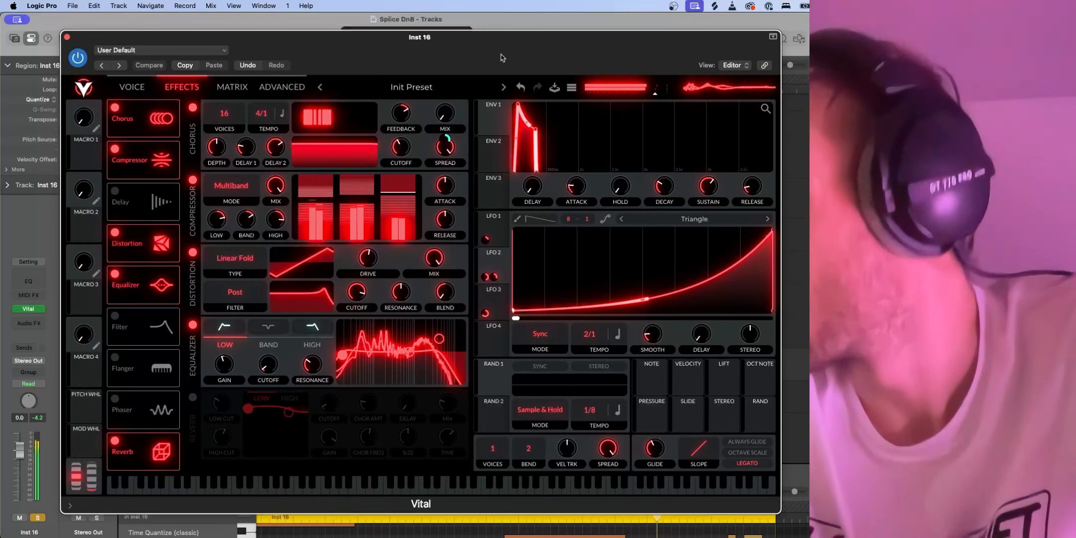
pyautogui.press('space')
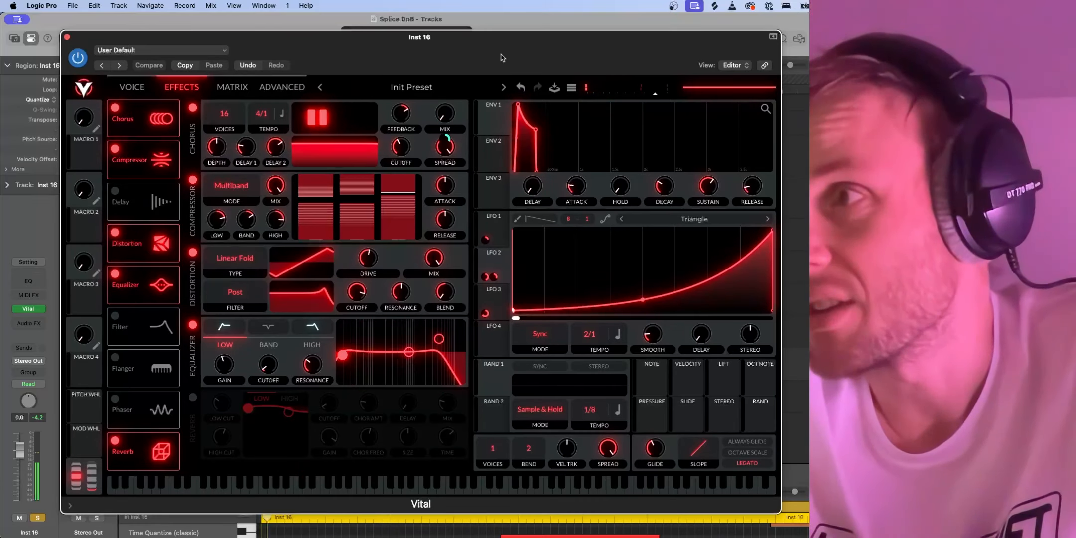
# Step: Examine Vital's oscillator 1 settings and its waveform in the wavetable editor
pyautogui.click(142, 88)
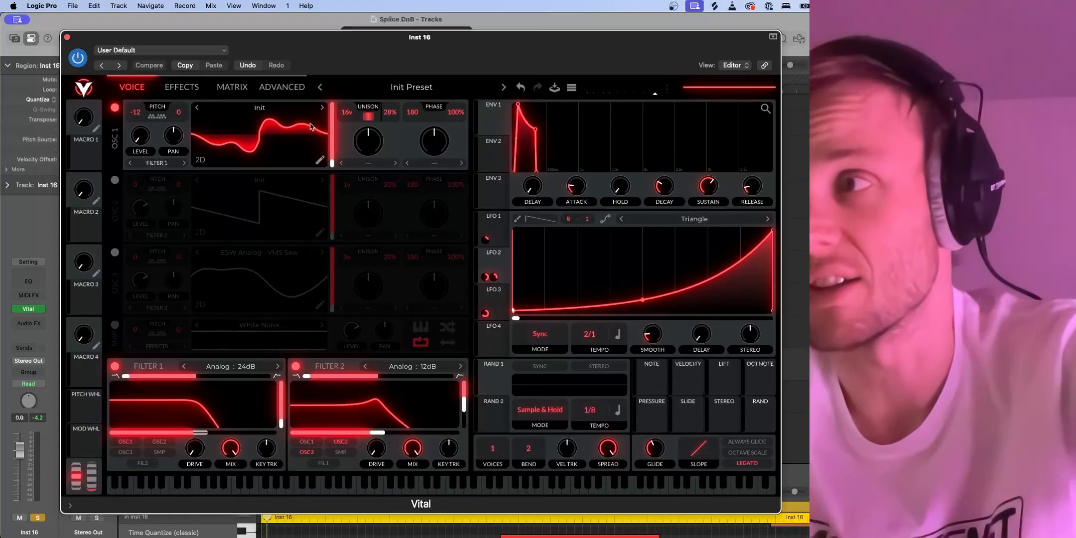
pyautogui.click(321, 161)
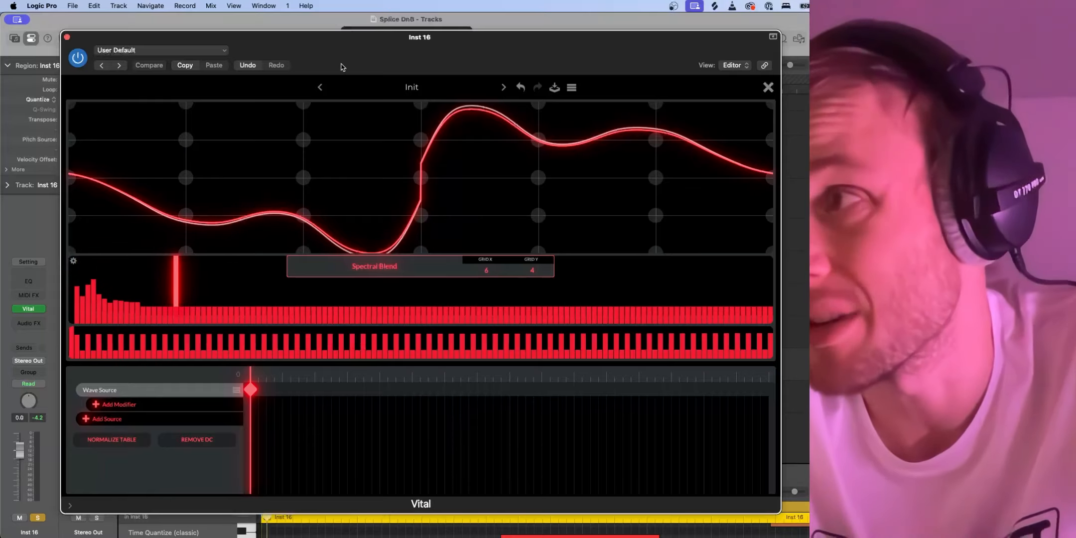
pyautogui.click(769, 89)
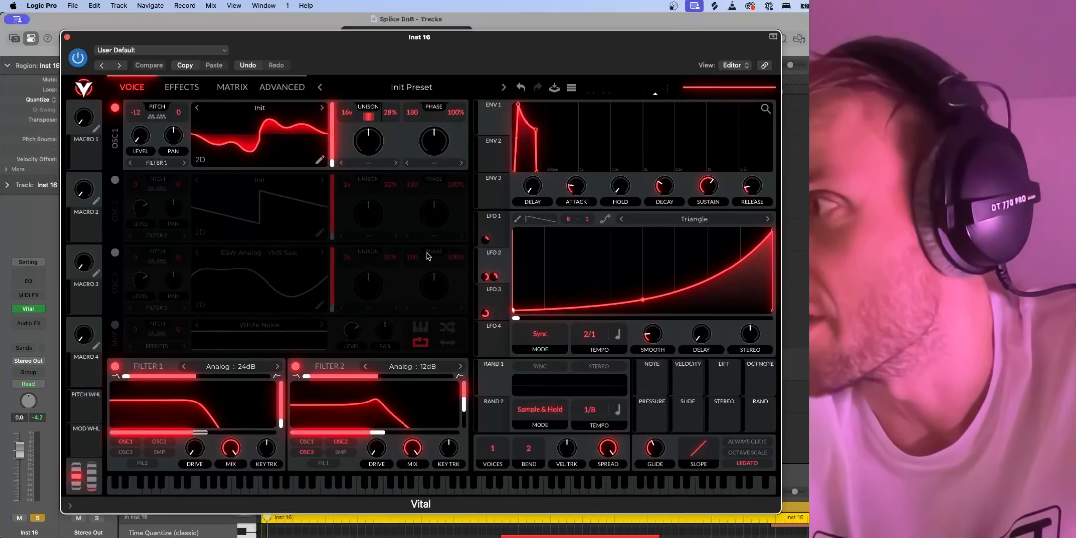
# Step: Compare the shapes and modulation targets of LFO 1, LFO 2 and LFO 3, and listen to the soloed sound
pyautogui.click(504, 234)
pyautogui.click(496, 270)
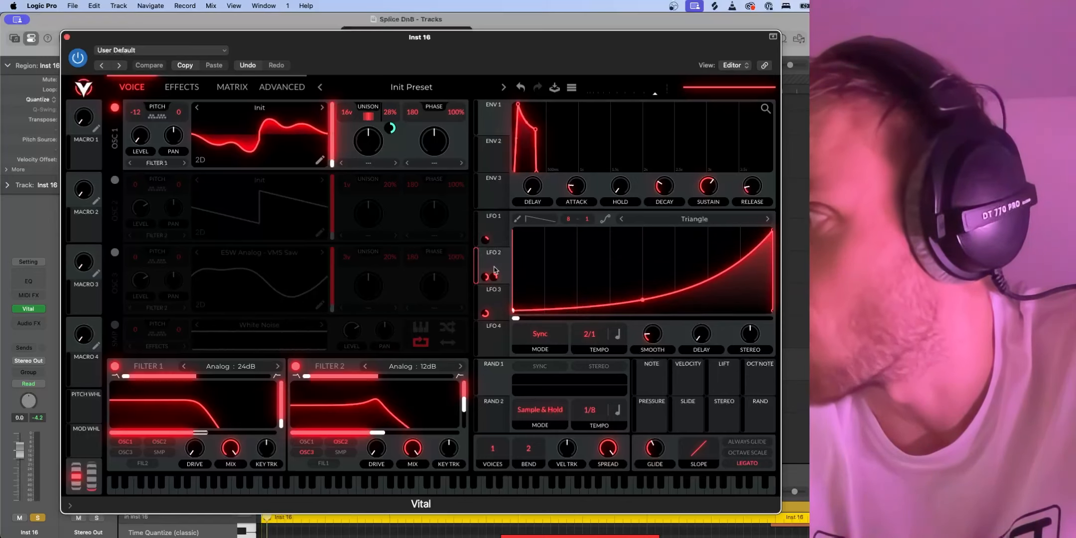
pyautogui.click(495, 233)
pyautogui.click(499, 307)
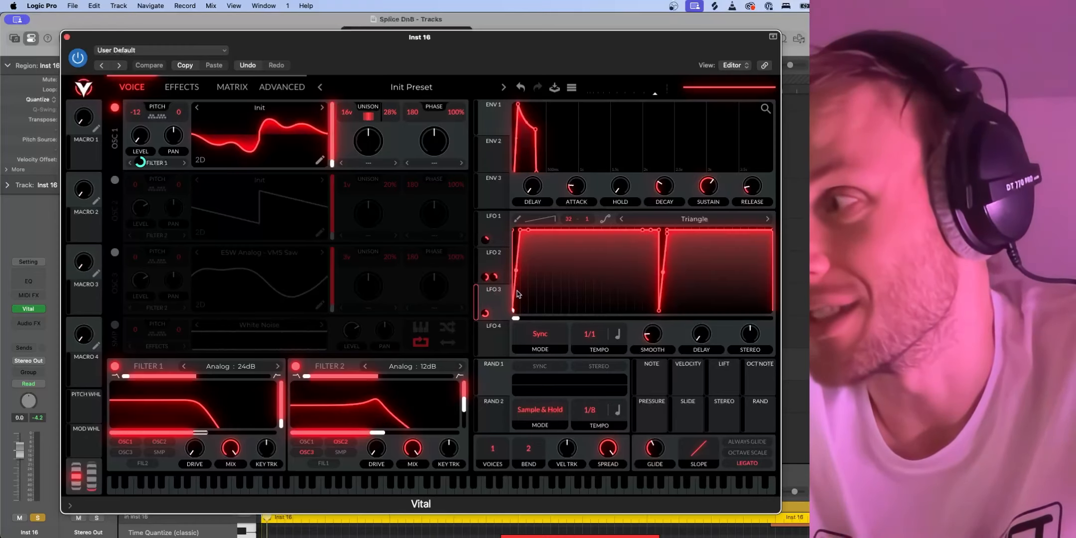
pyautogui.press('space')
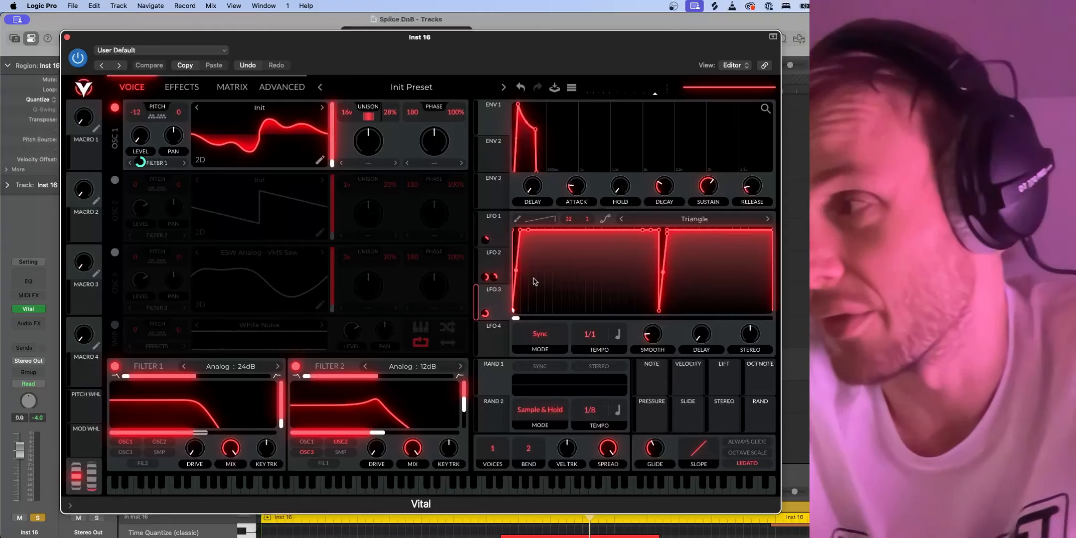
pyautogui.click(493, 262)
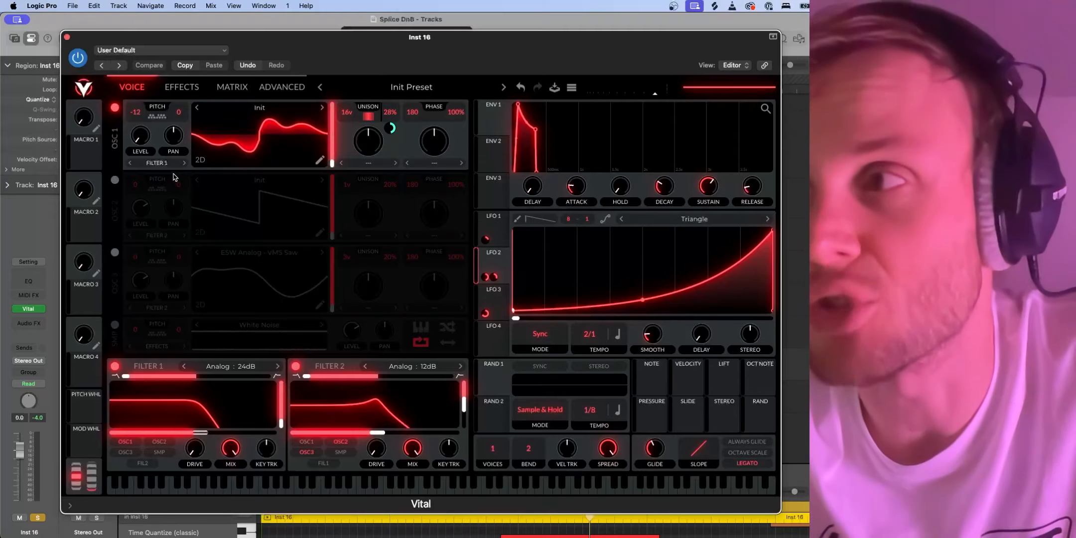
# Step: Switch from oscillator 1 to oscillator 2 and set its unison to 8 voices with 5% detune
pyautogui.click(115, 178)
pyautogui.click(115, 108)
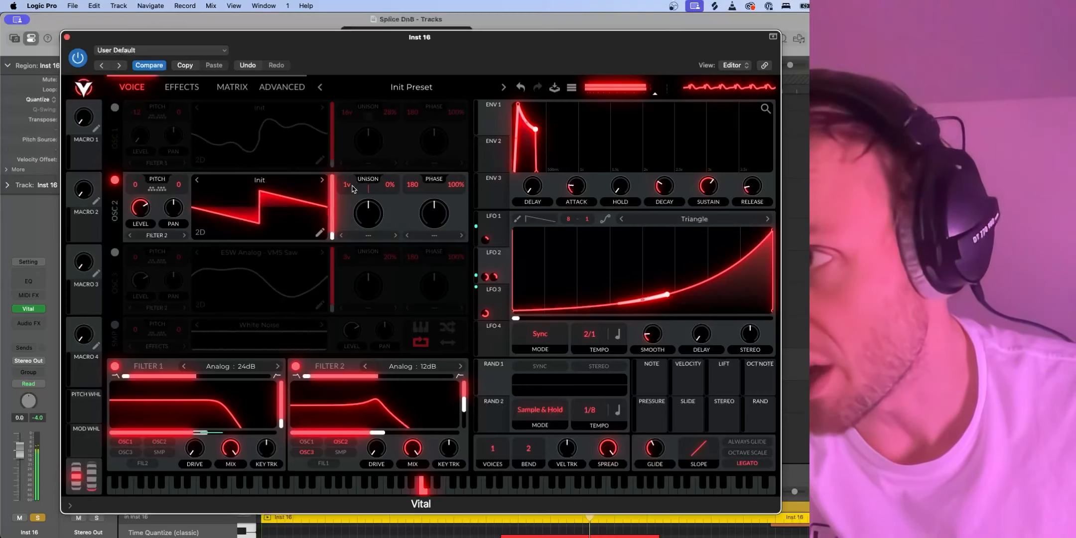
pyautogui.moveTo(348, 185); pyautogui.dragTo(395, 149)
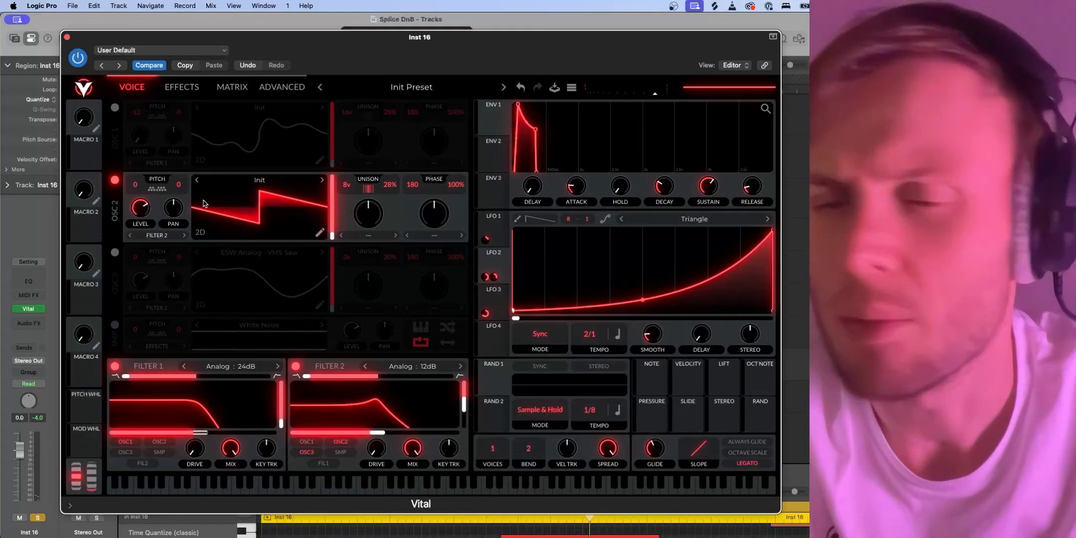
pyautogui.moveTo(389, 191); pyautogui.dragTo(390, 212)
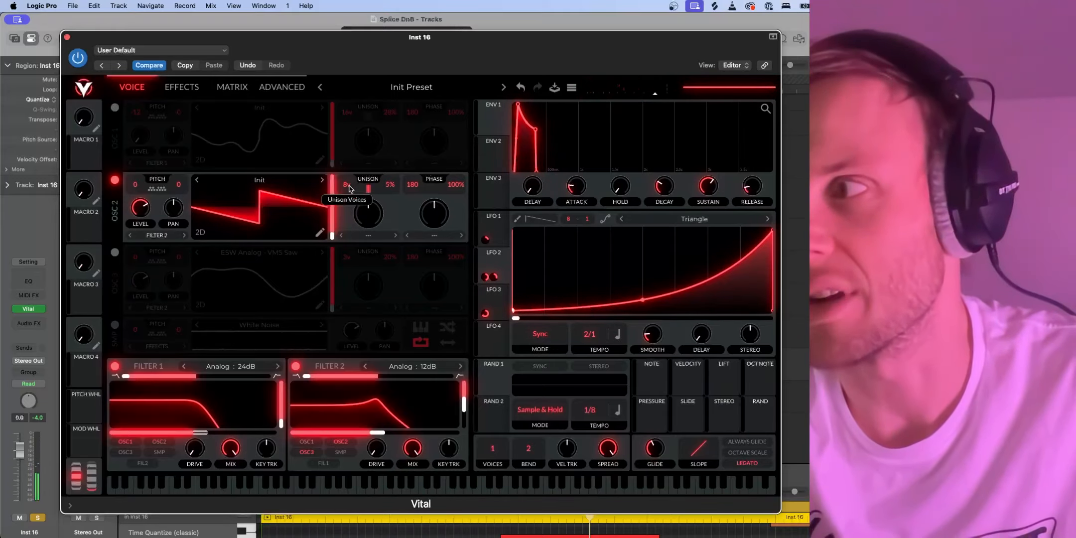
# Step: Reduce oscillator 2's unison to 1 voice, disable it and re-enable oscillator 1
pyautogui.moveTo(349, 188); pyautogui.dragTo(332, 306)
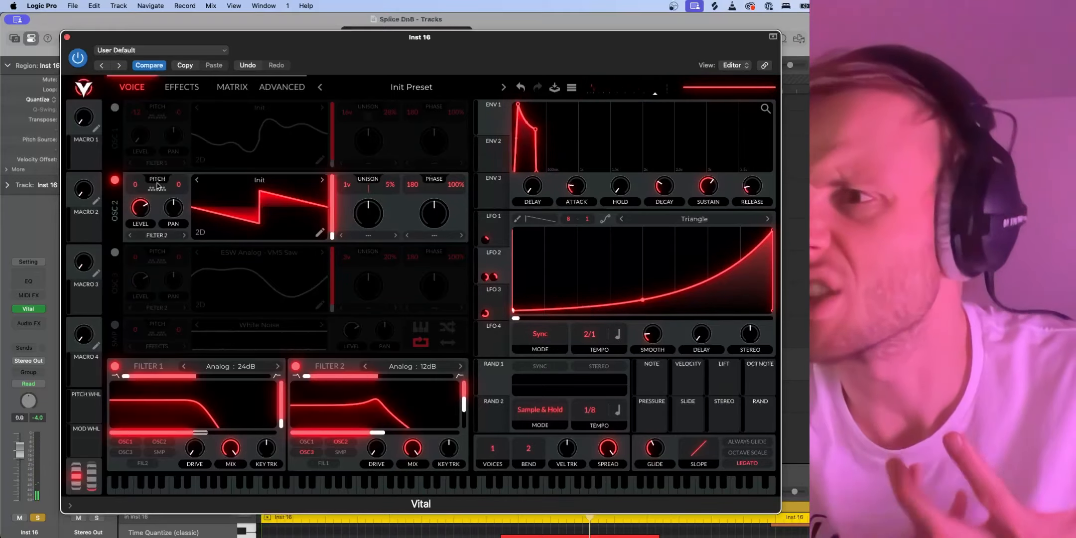
pyautogui.click(115, 180)
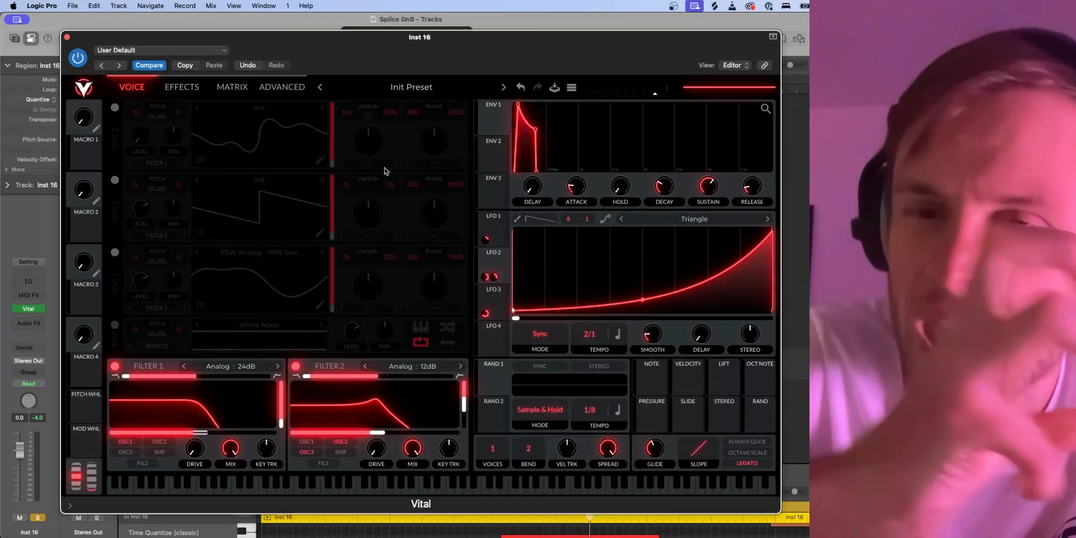
pyautogui.click(115, 109)
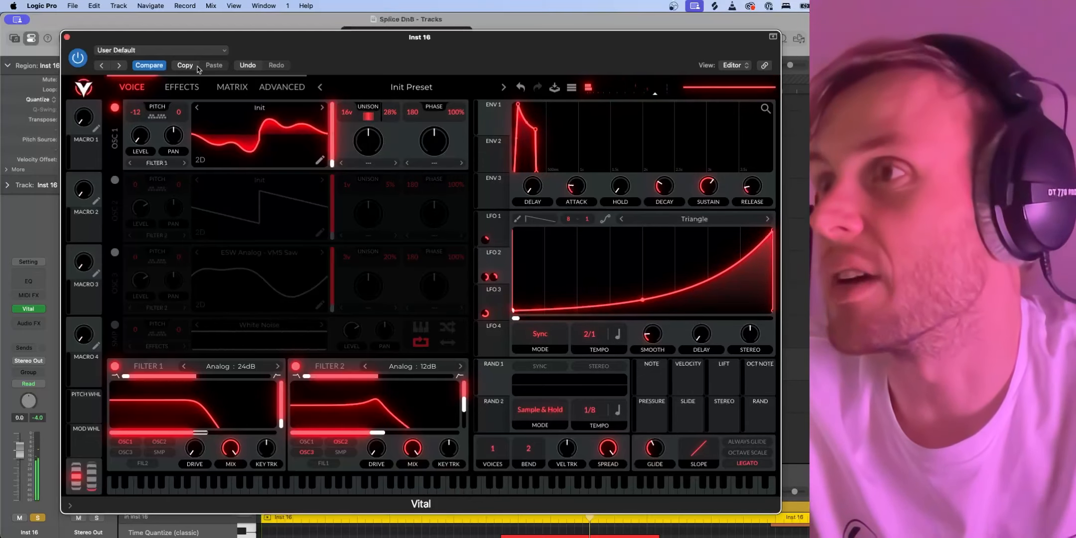
# Step: Review the effects chain, the voice settings and LFO 1's filter modulation in Vital
pyautogui.click(184, 87)
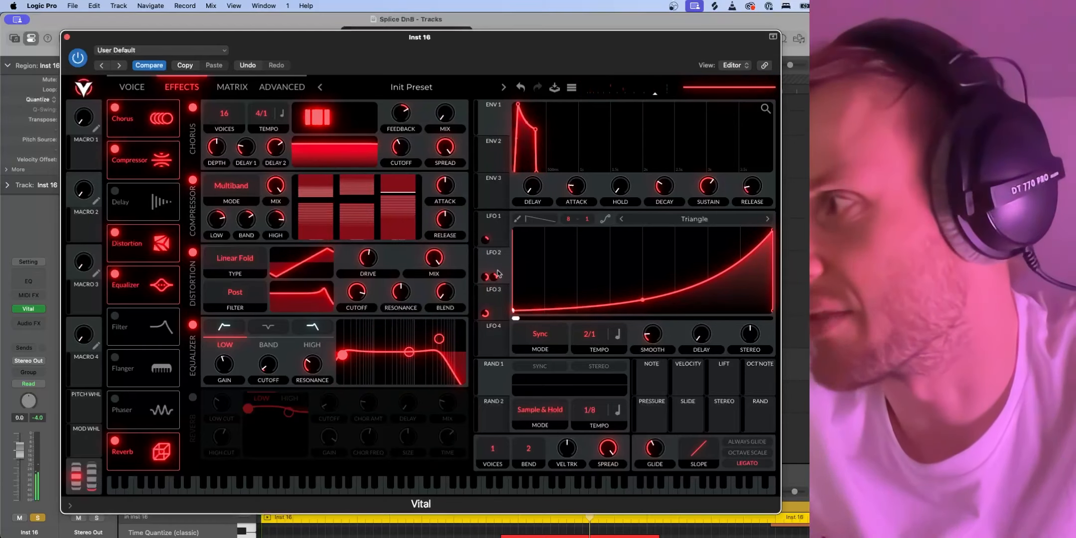
pyautogui.click(132, 87)
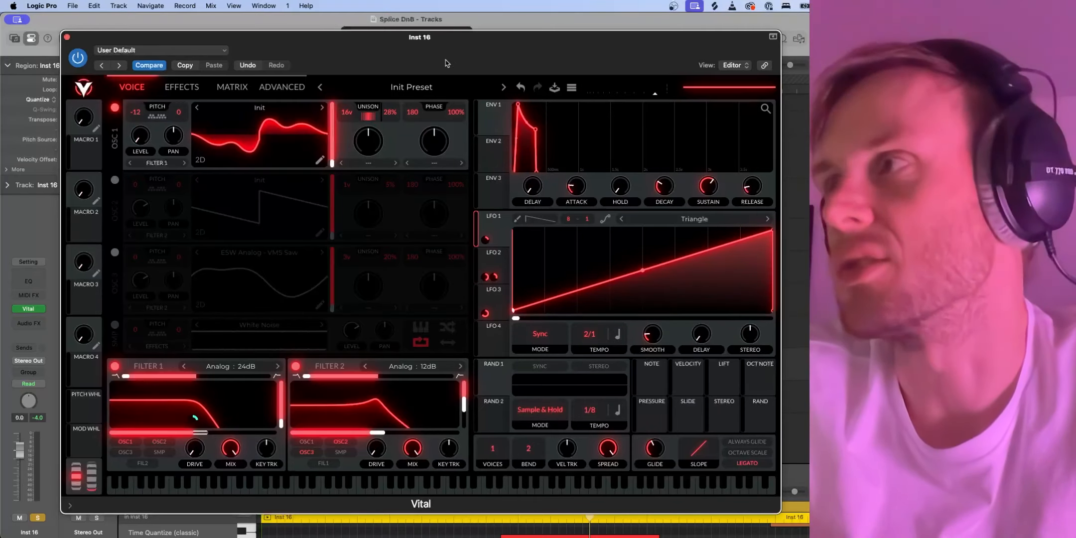
pyautogui.moveTo(442, 52); pyautogui.dragTo(418, 53)
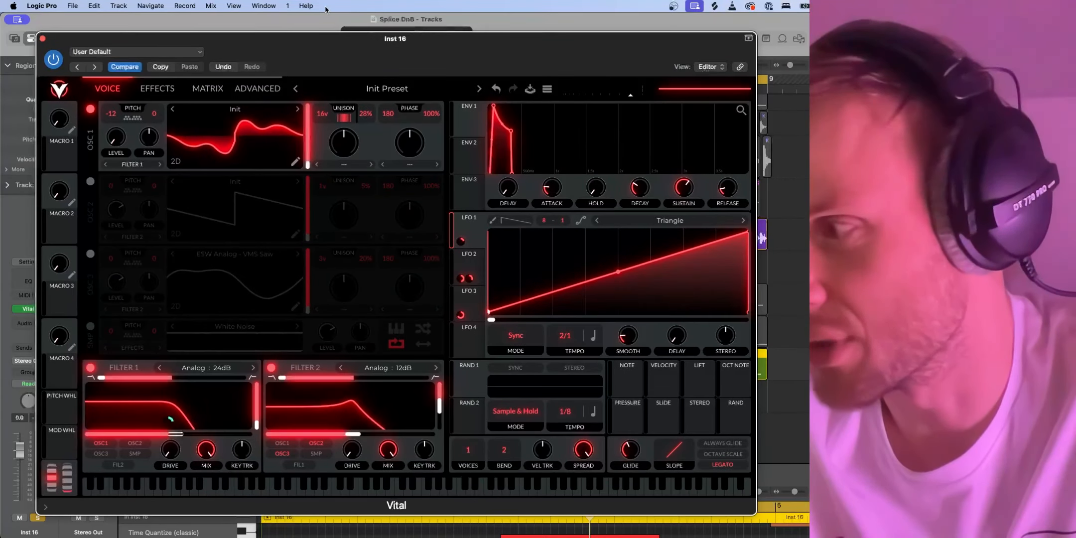
# Step: Bypass Vital's multiband compressor and re-enable it to compare the sound
pyautogui.click(162, 91)
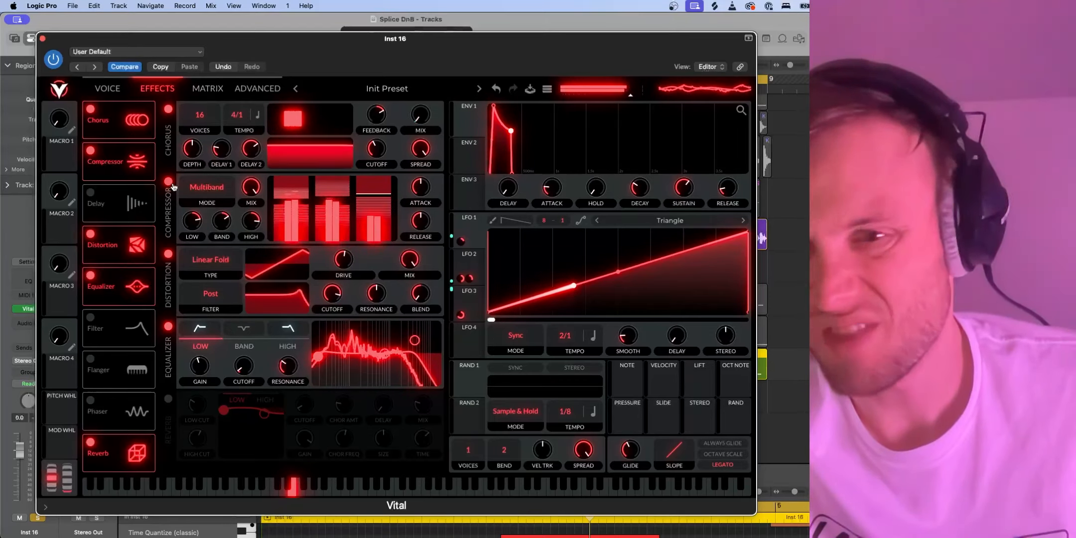
pyautogui.click(169, 182)
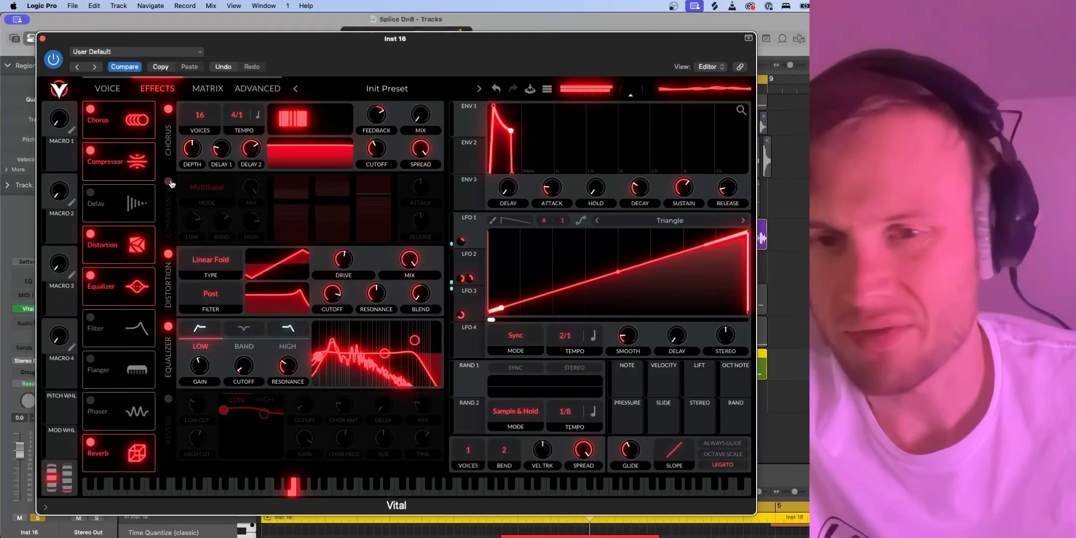
pyautogui.click(169, 182)
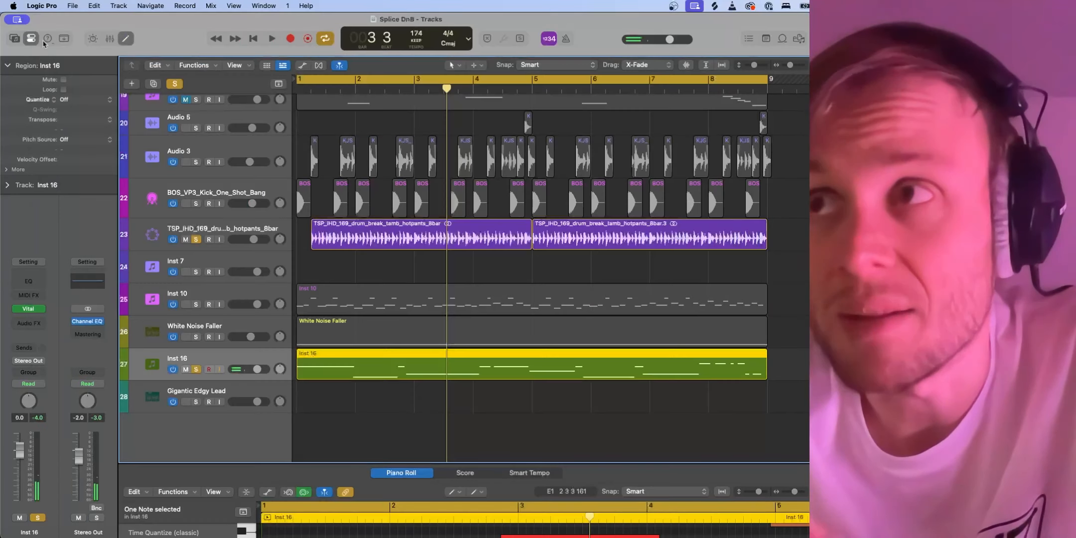
# Step: Close the synth window and play Inst 16 together with the soloed drum break
pyautogui.click(42, 39)
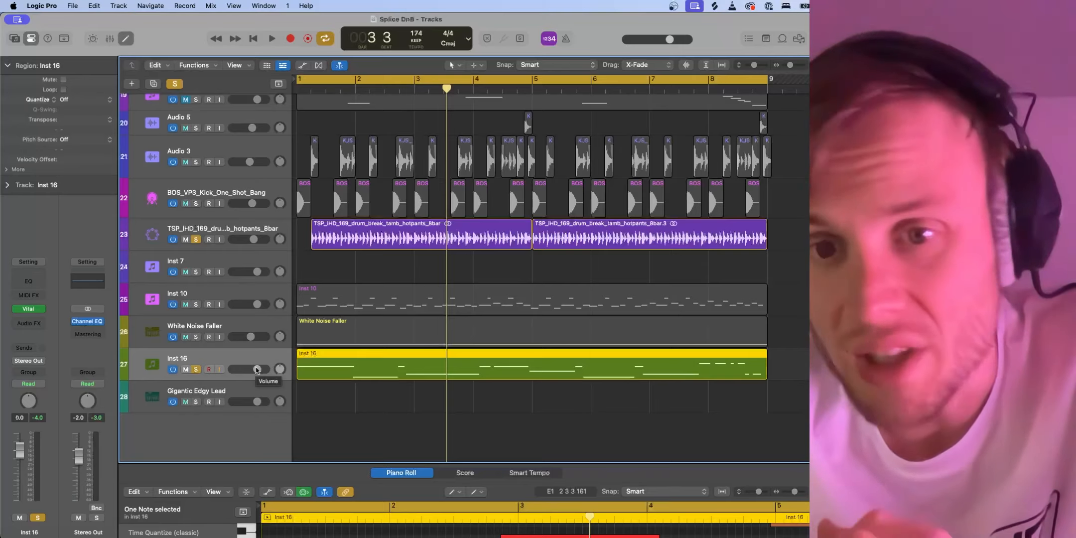
pyautogui.press('space')
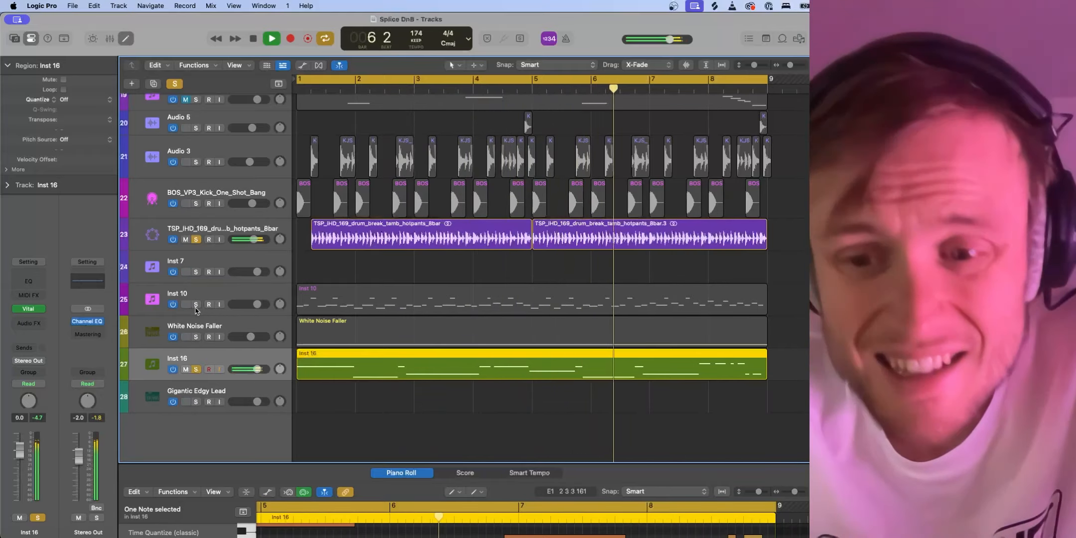
pyautogui.press('space')
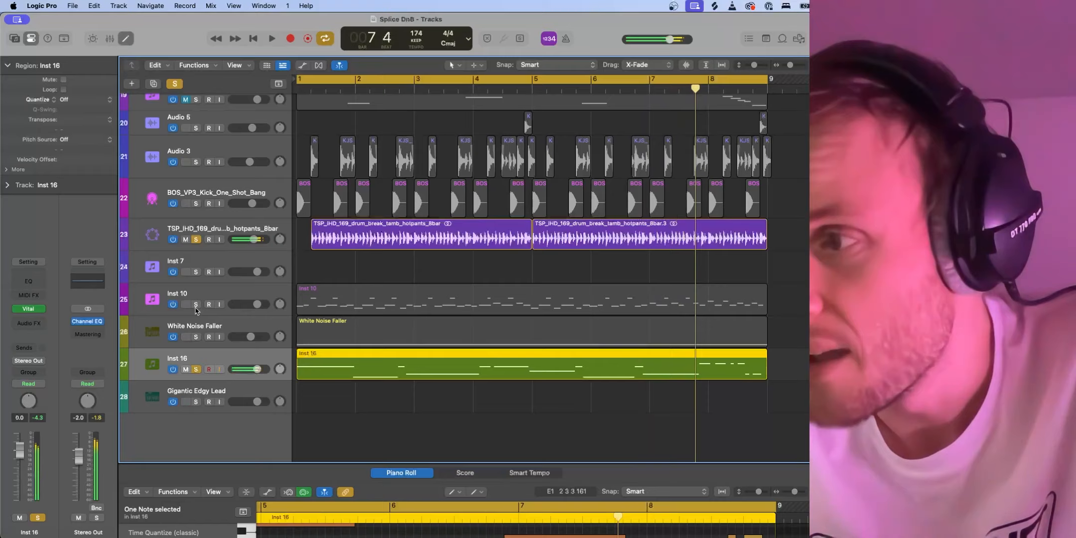
# Step: Add the Inst 10 track to the soloed tracks and play from the start of the project
pyautogui.click(196, 304)
pyautogui.press('Return')
pyautogui.press('space')
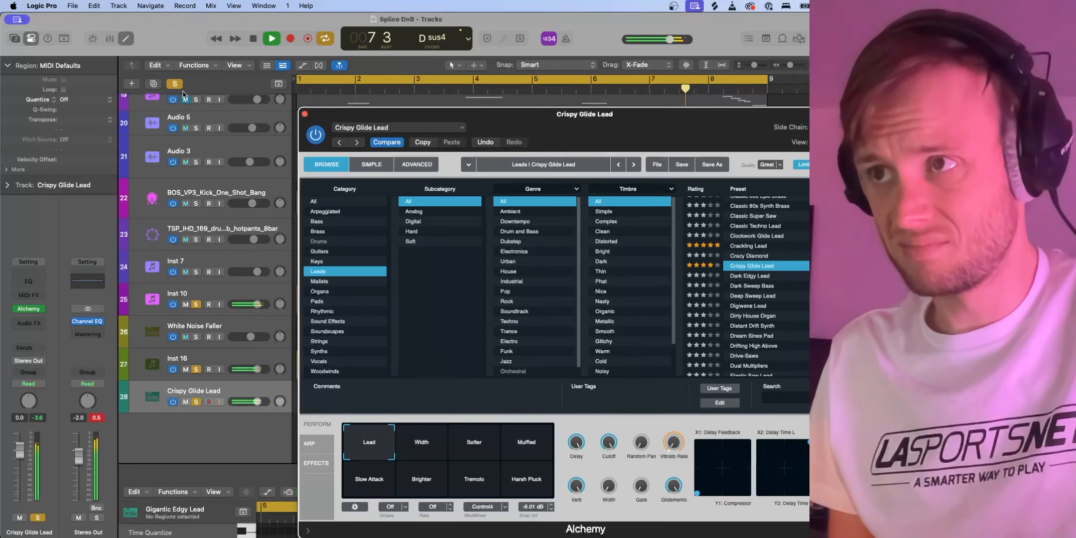
# Step: Clear all track solos to hear the full arrangement
pyautogui.click(175, 84)
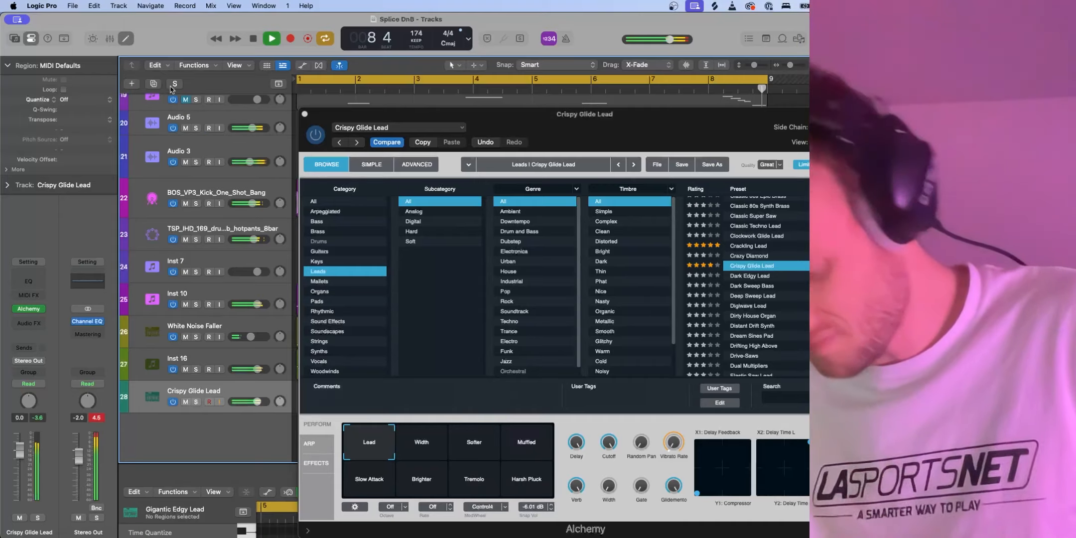
# Step: Stop playback and close the Alchemy window of the Crispy Glide Lead track
pyautogui.press('space')
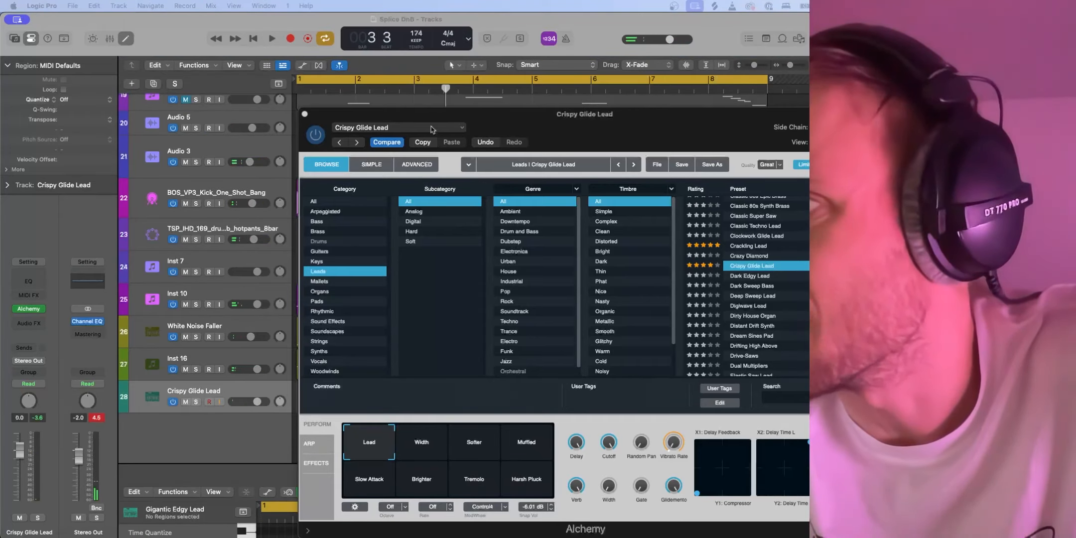
pyautogui.moveTo(458, 121); pyautogui.dragTo(277, 86)
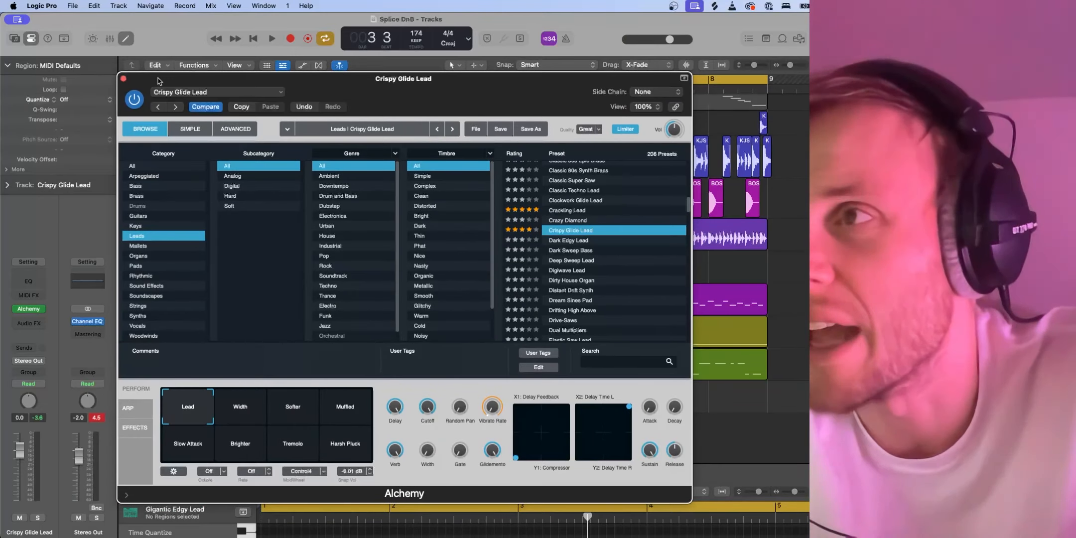
pyautogui.click(122, 78)
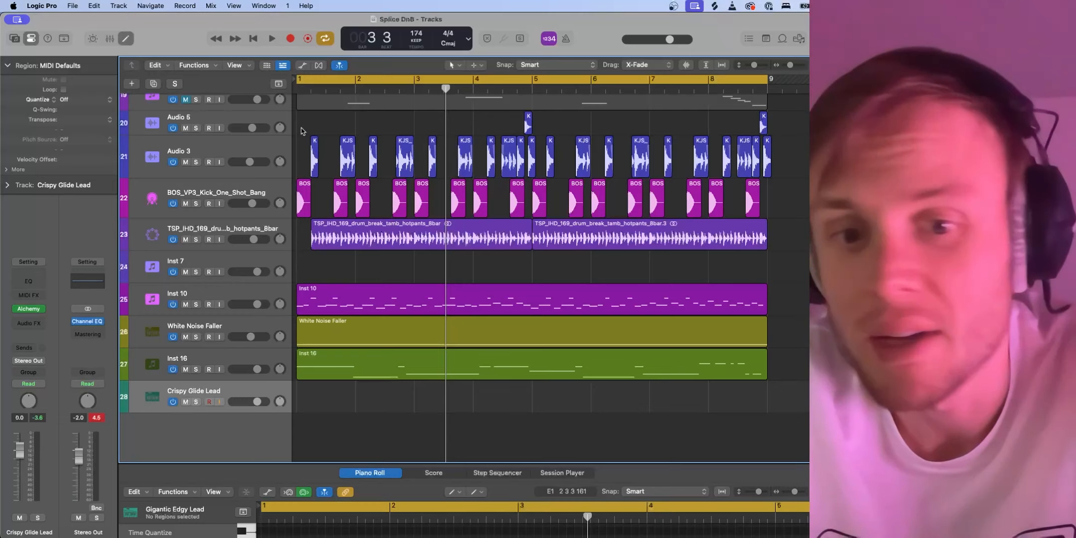
# Step: Solo the Inst 16 and Inst 10 tracks and play them together in short passages, stopping playback after each
pyautogui.click(199, 369)
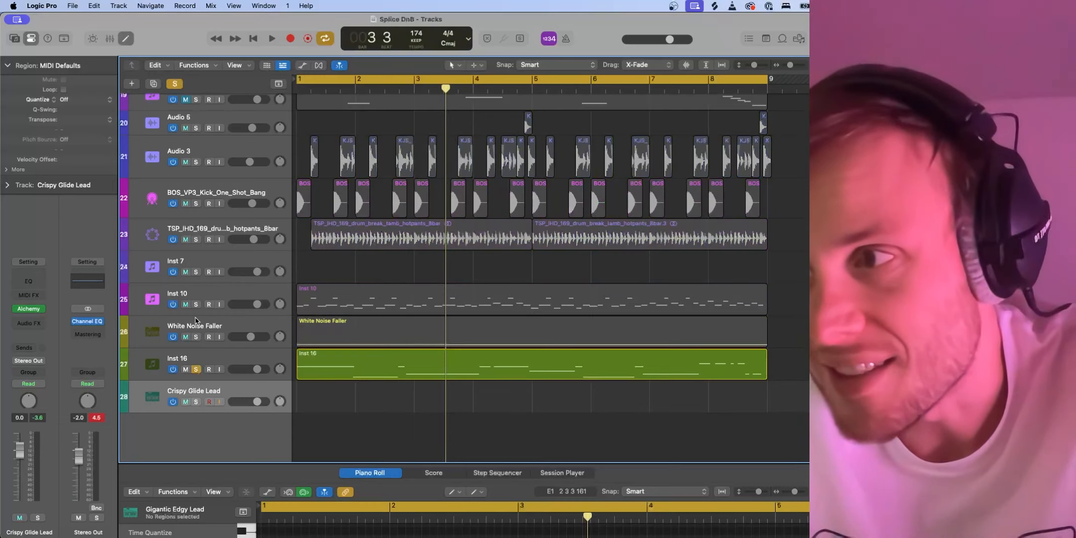
pyautogui.click(196, 305)
pyautogui.press('space')
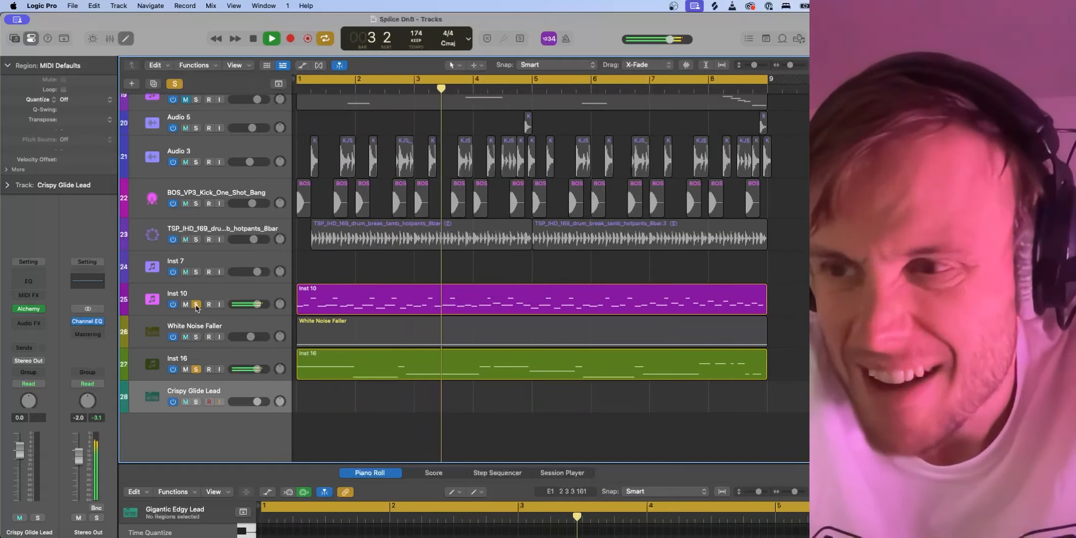
pyautogui.press('space')
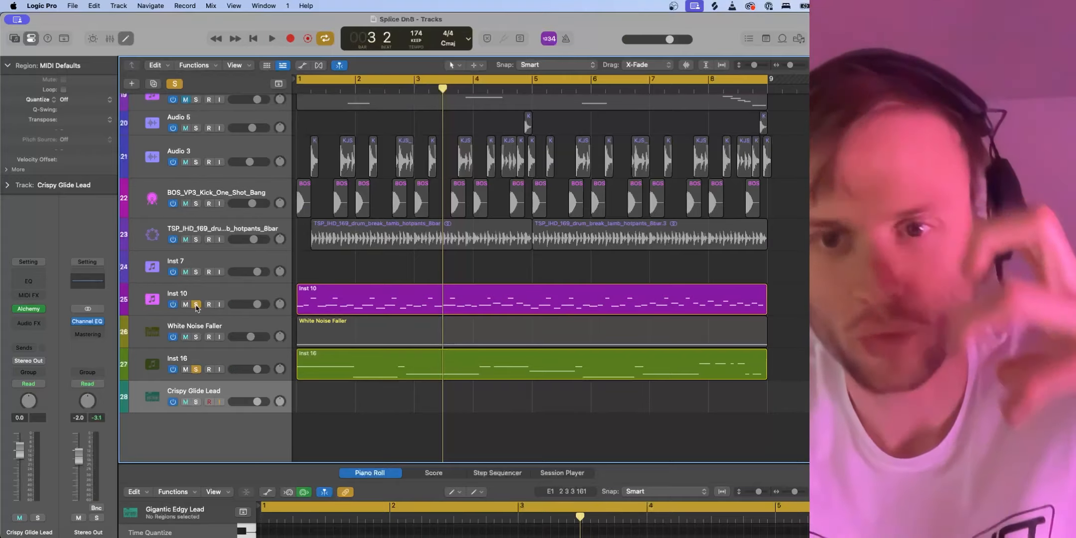
pyautogui.press('space')
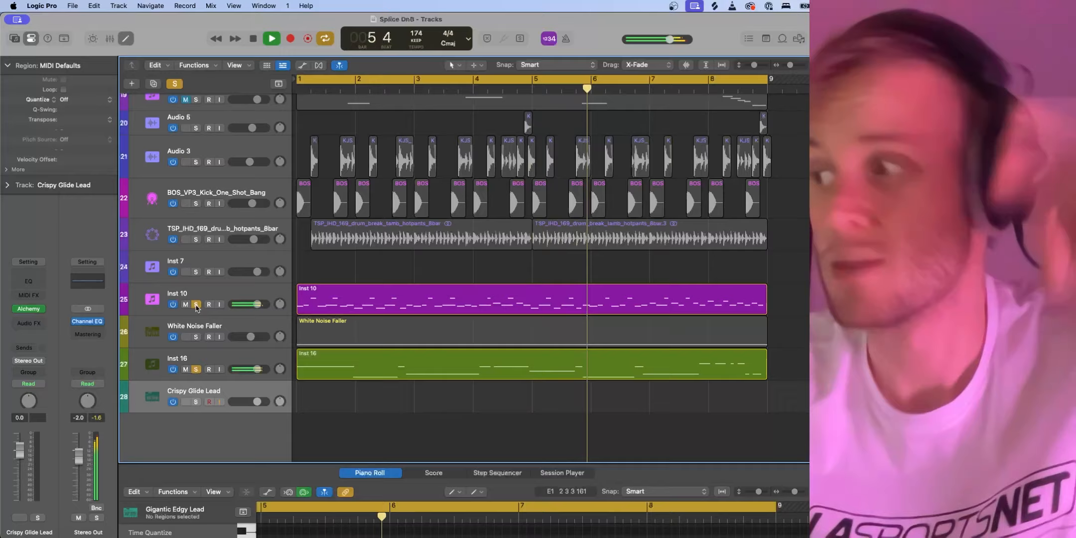
pyautogui.press('space')
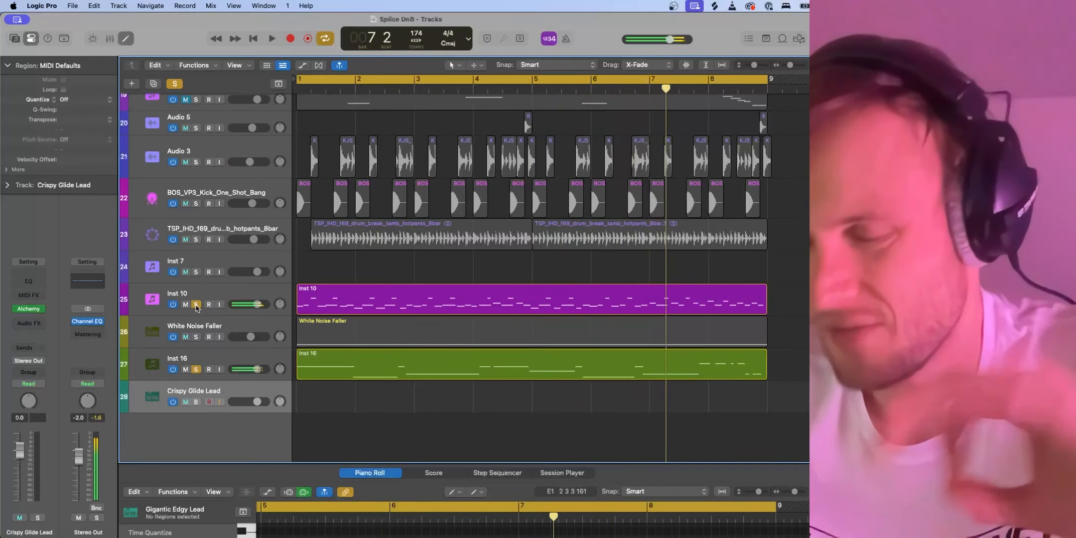